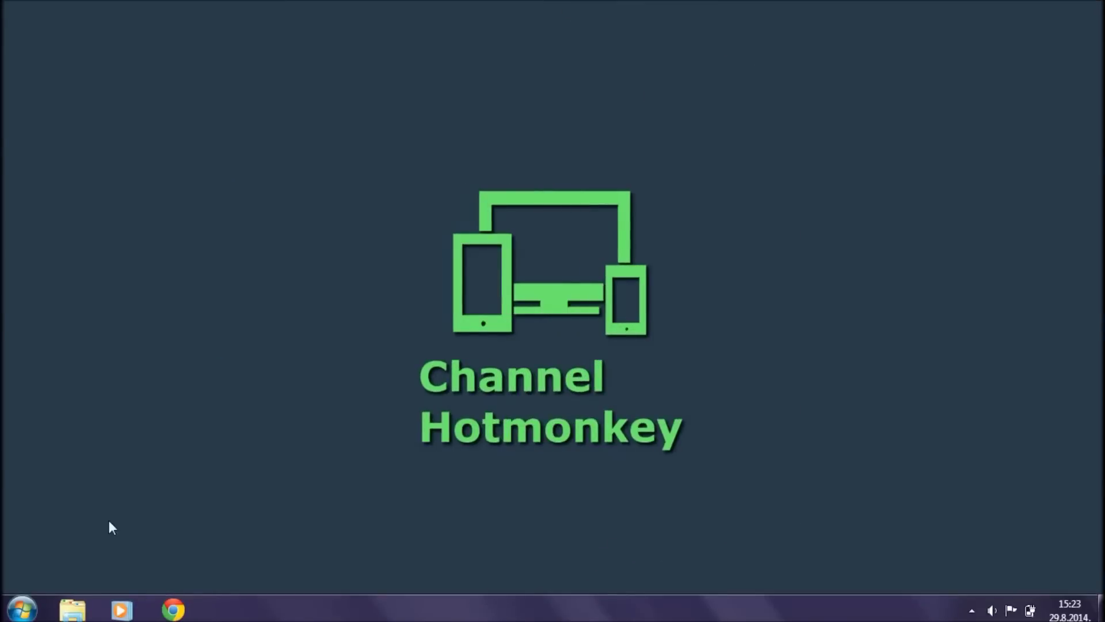
# - Launch Expression Encoder 4 and import the Wildlife.wmv sample video onto the timeline
pyautogui.click(22, 609)
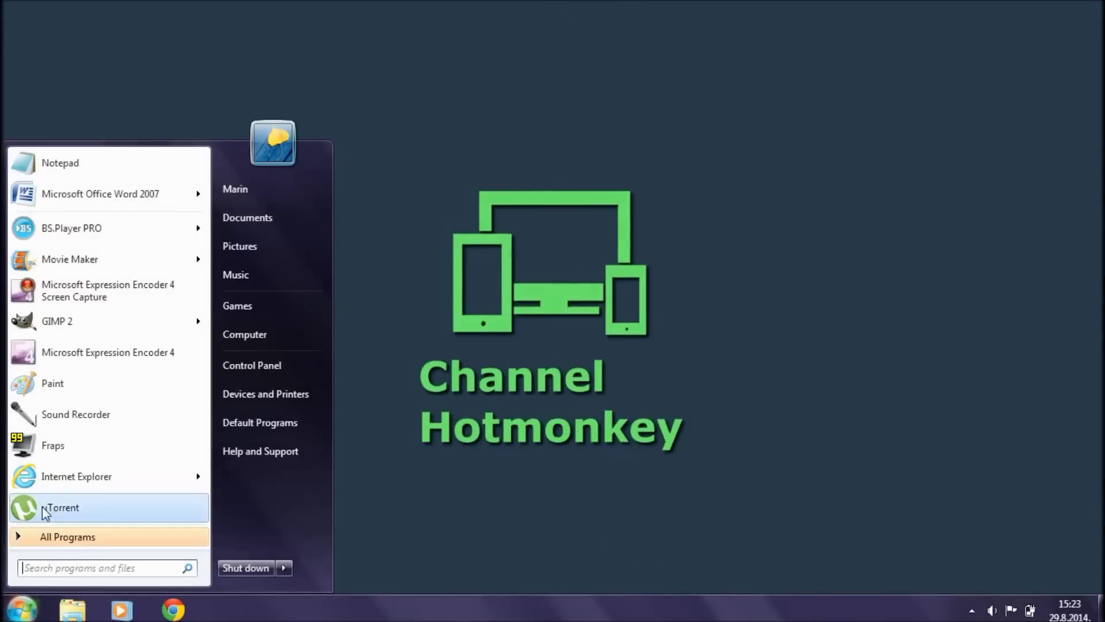
pyautogui.click(88, 359)
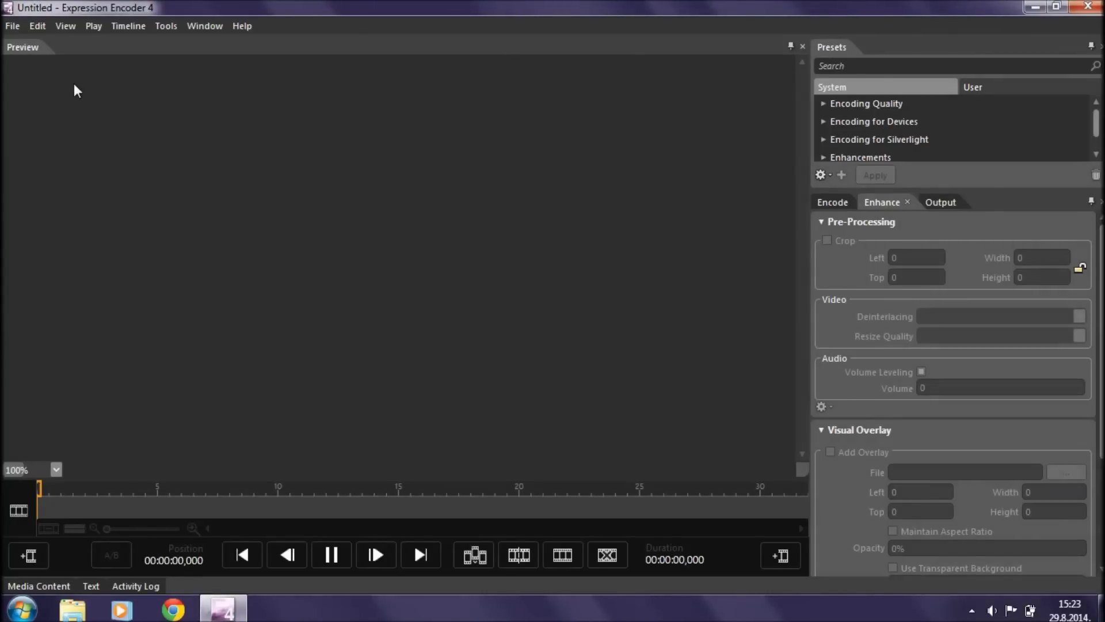
pyautogui.click(15, 26)
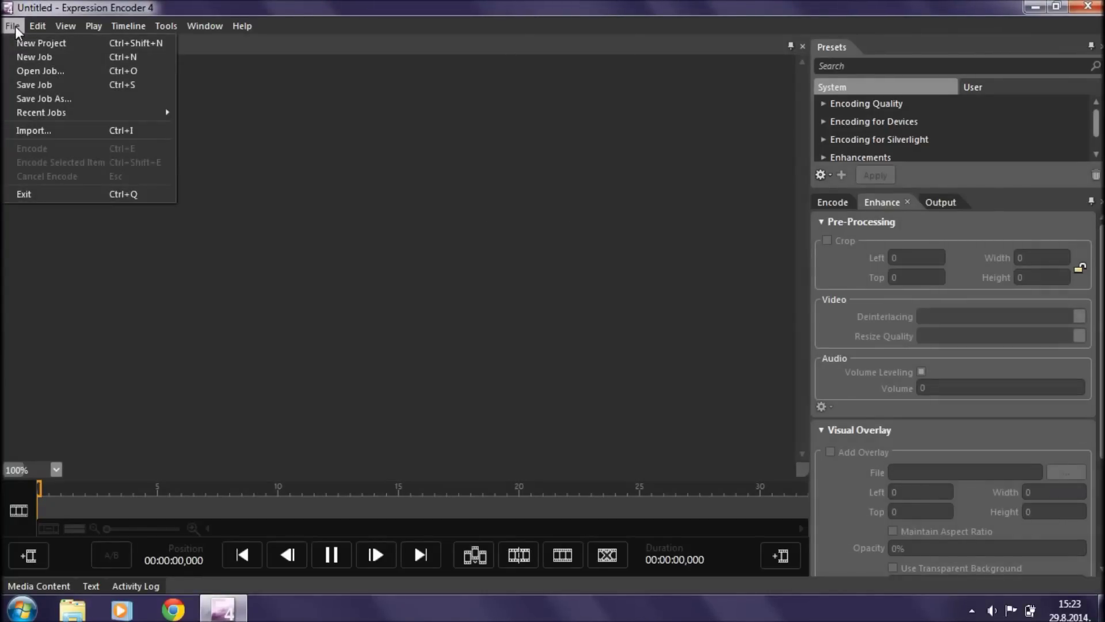
pyautogui.click(40, 130)
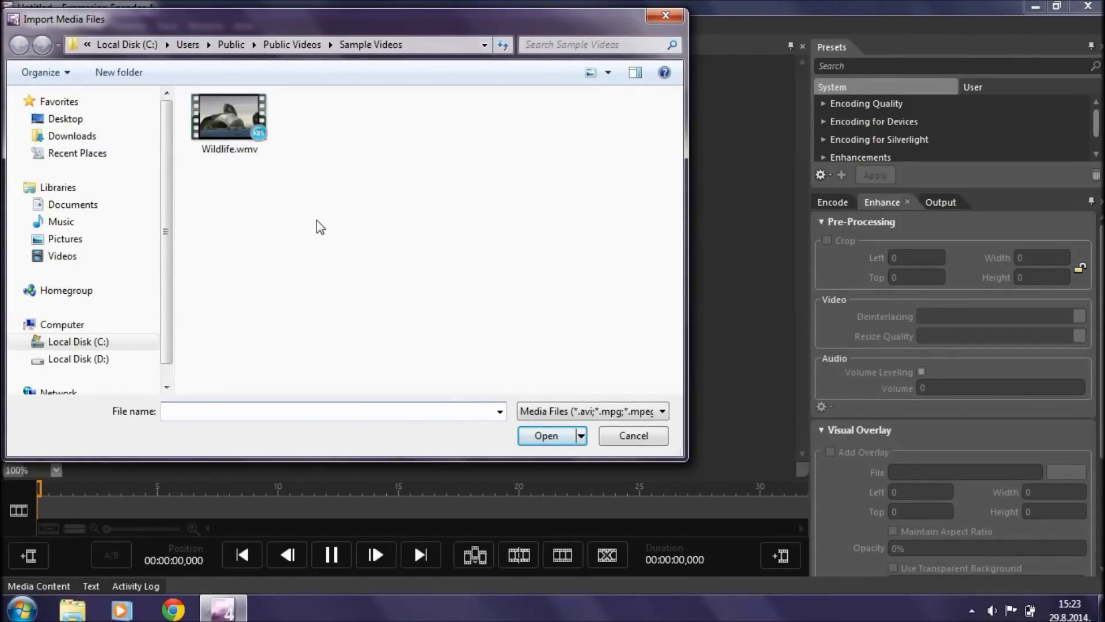
pyautogui.click(244, 114)
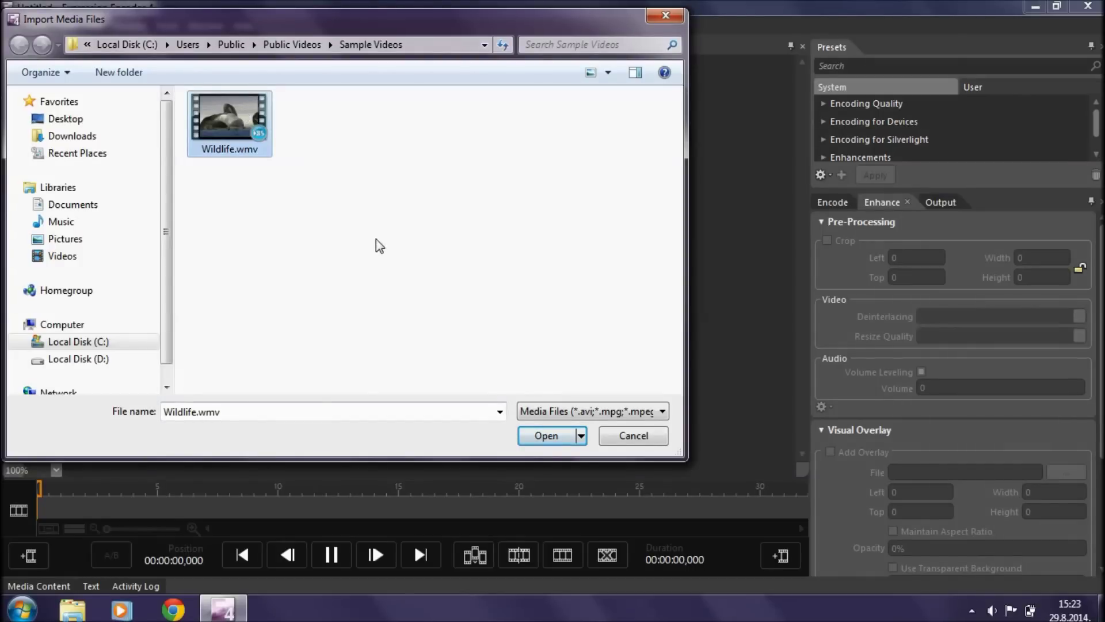
pyautogui.click(541, 436)
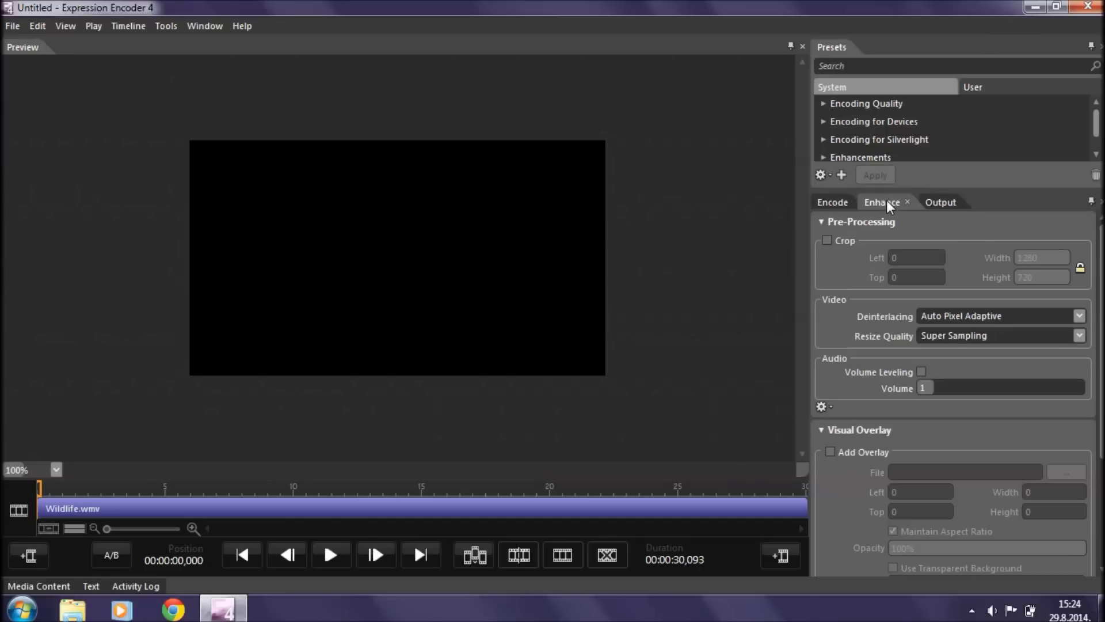
# - Tick Add Overlay under Visual Overlay and choose smiley.png as the overlay image
pyautogui.click(213, 29)
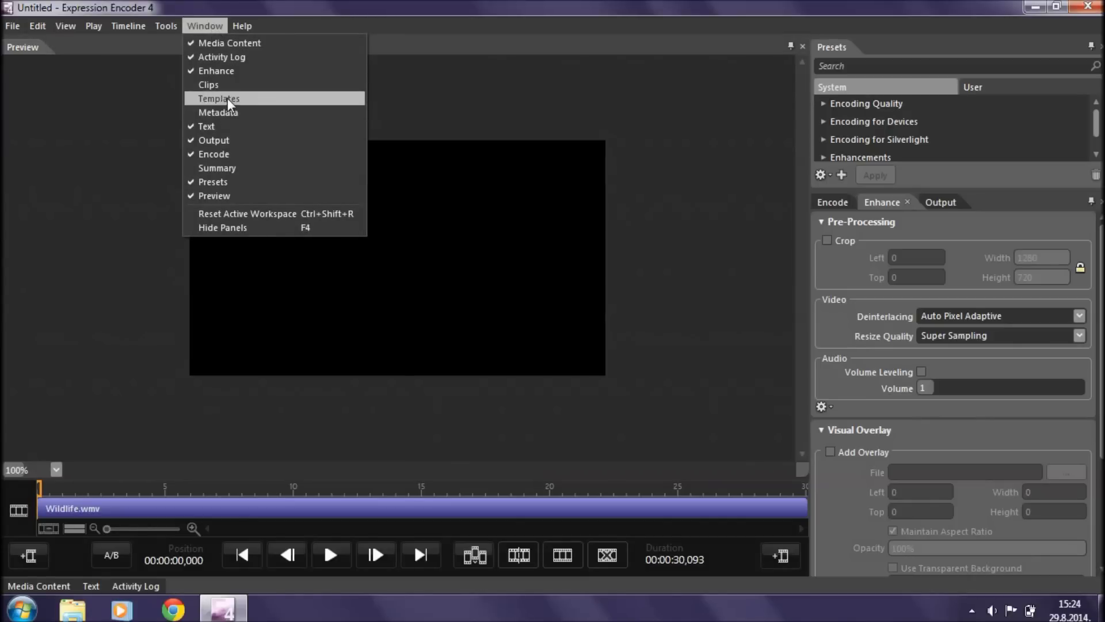
pyautogui.click(419, 120)
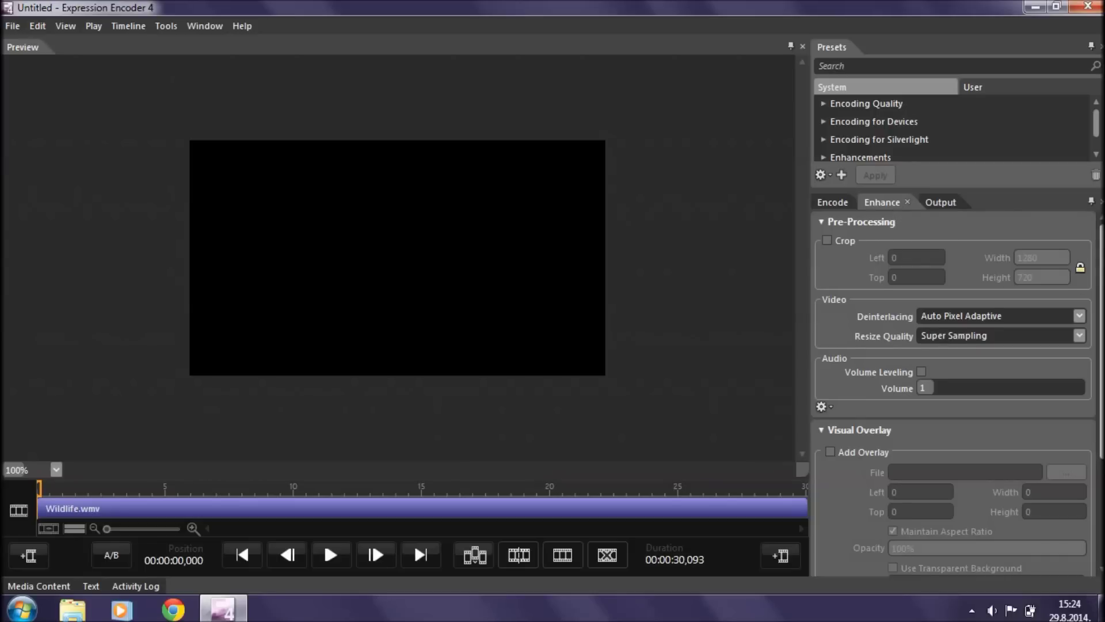
pyautogui.scroll(-2, 998, 274)
pyautogui.scroll(-2, 912, 313)
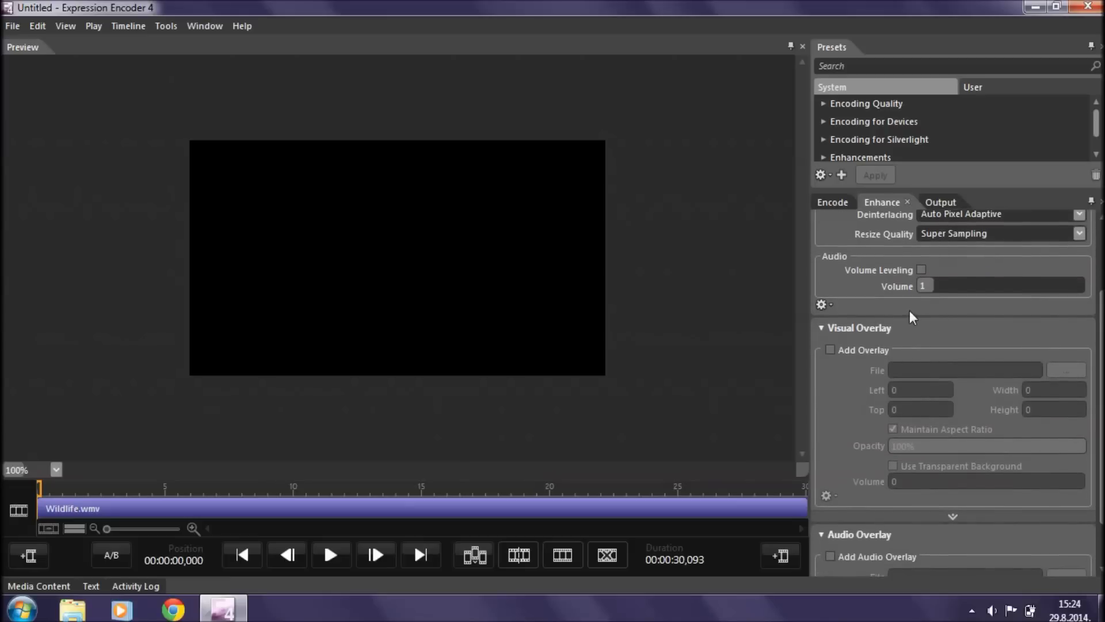
pyautogui.click(830, 350)
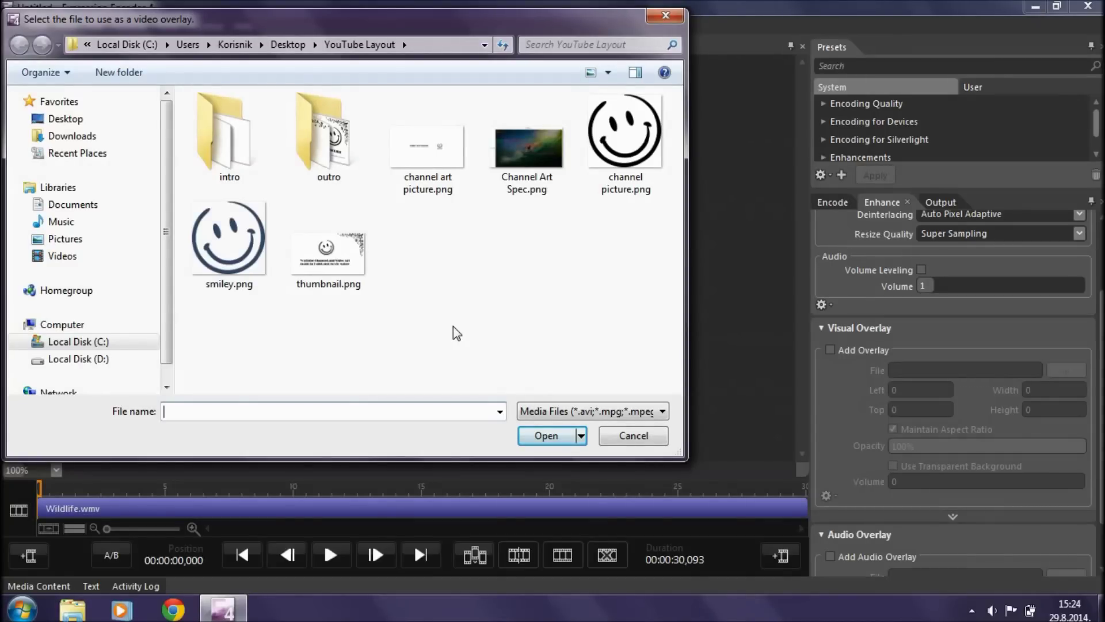
pyautogui.click(238, 249)
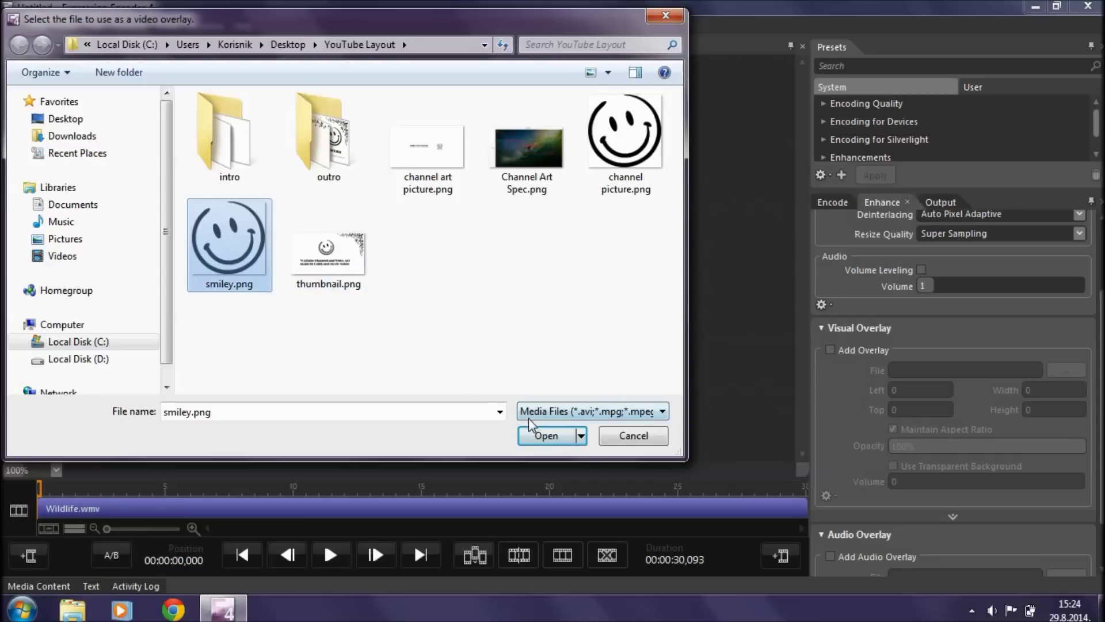
pyautogui.click(547, 440)
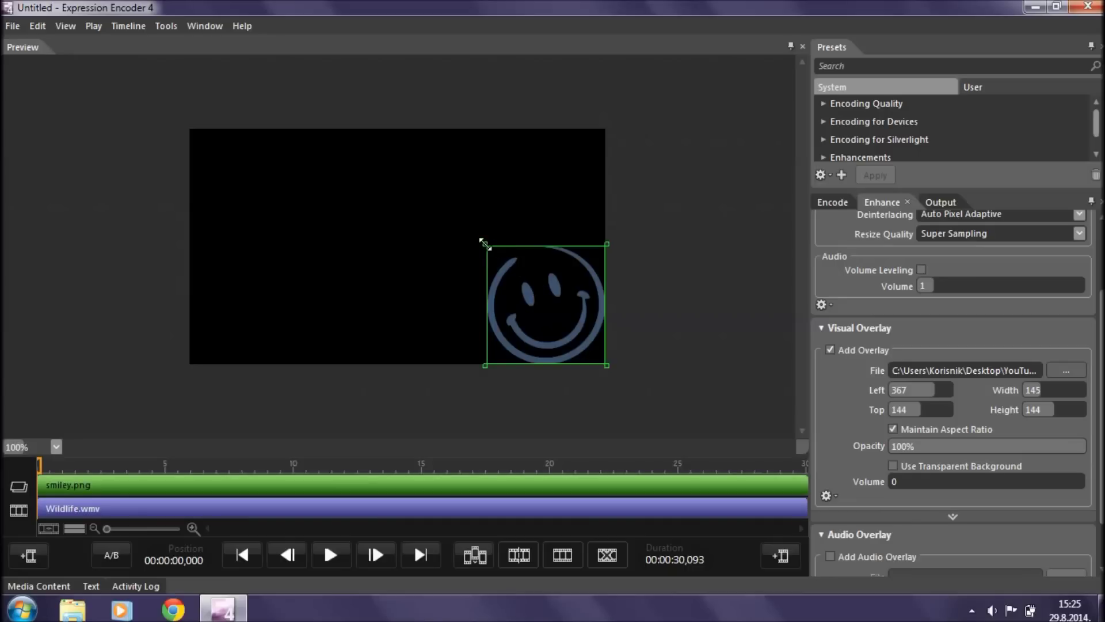
# - Resize the smiley to 70 × 69 at Left 430, Top 8, and trim it to about 4 seconds
pyautogui.moveTo(484, 242); pyautogui.dragTo(546, 321)
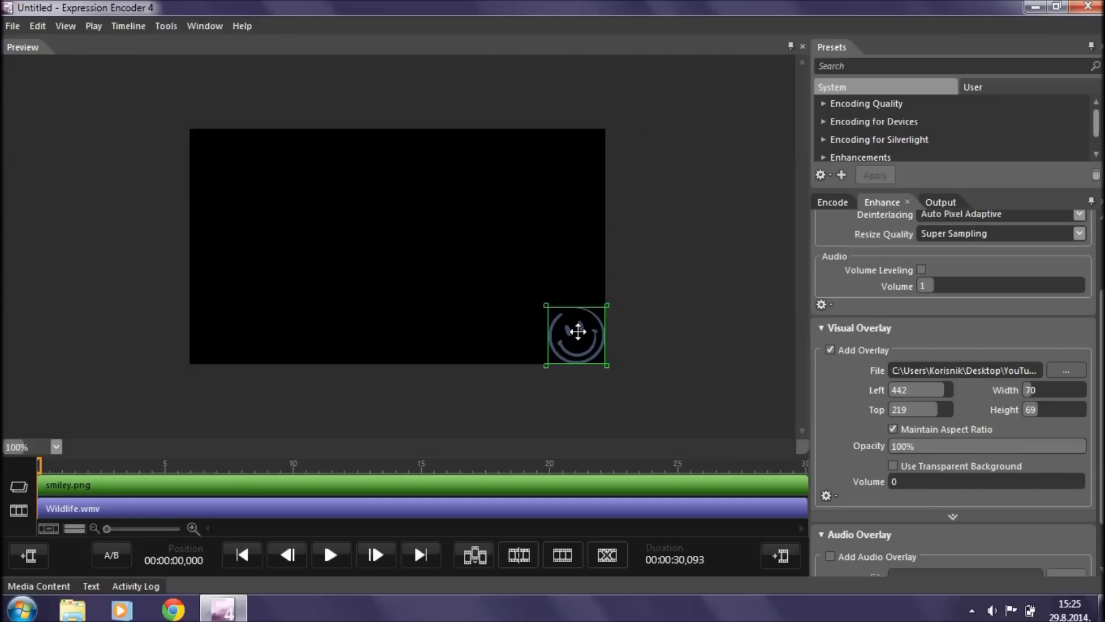
pyautogui.moveTo(577, 331); pyautogui.dragTo(568, 159)
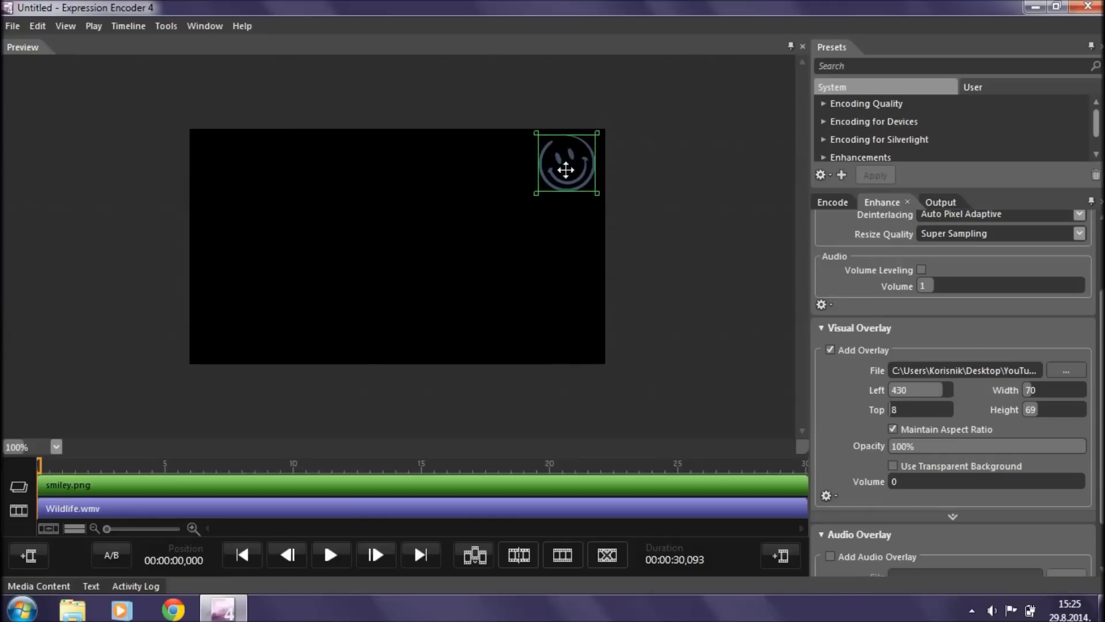
pyautogui.click(162, 490)
pyautogui.moveTo(804, 486); pyautogui.dragTo(136, 490)
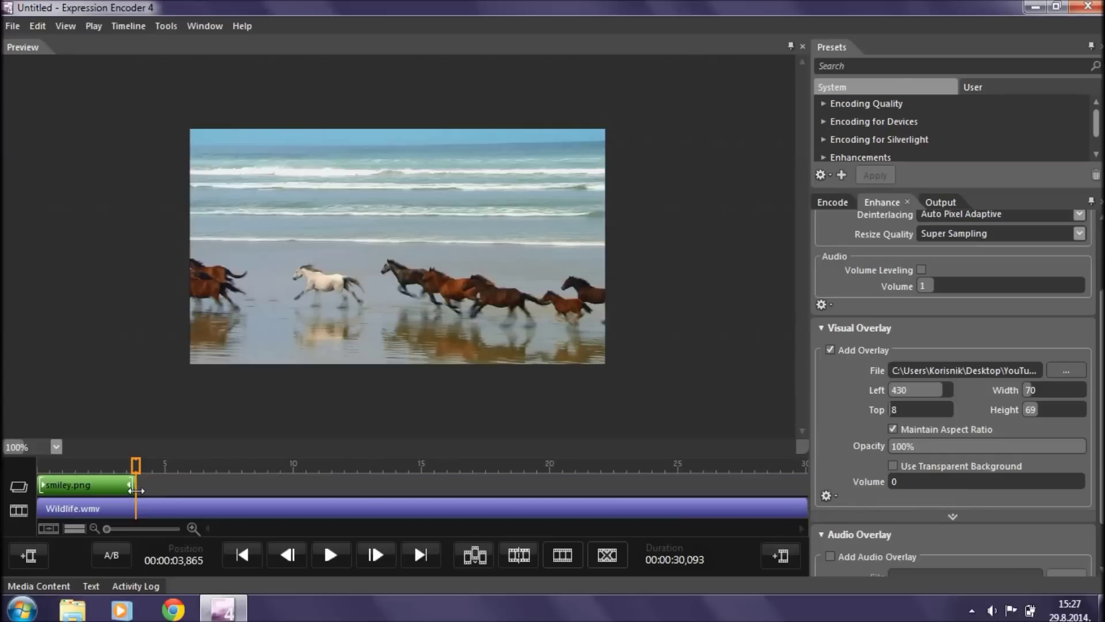
# - Shift the smiley clip about 1.5 seconds later, then preview playback from 0
pyautogui.click(66, 490)
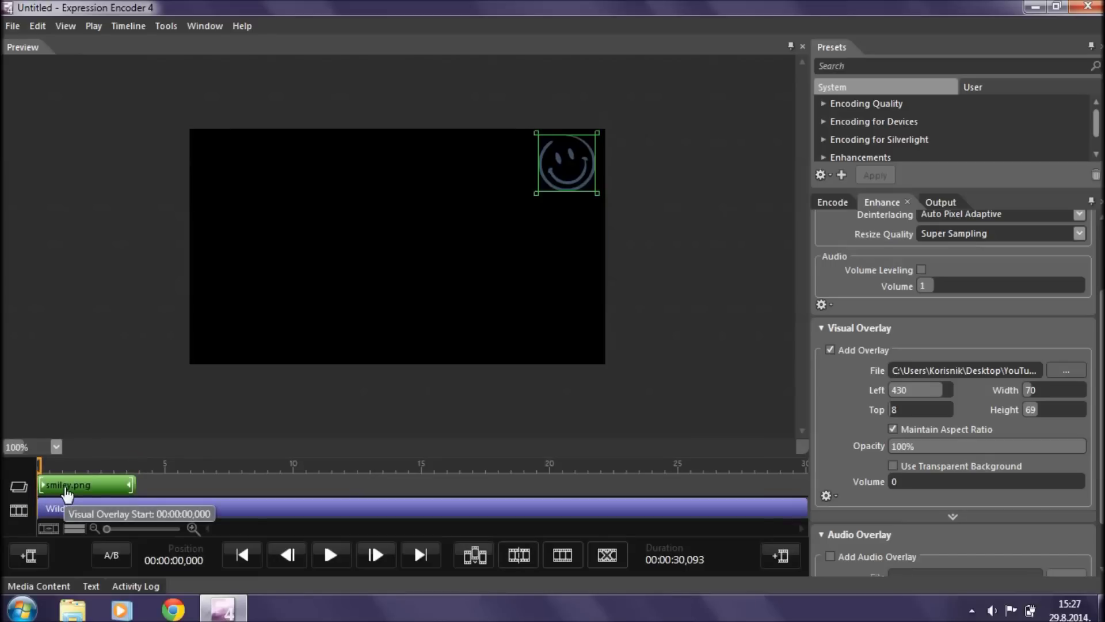
pyautogui.moveTo(66, 491); pyautogui.dragTo(107, 494)
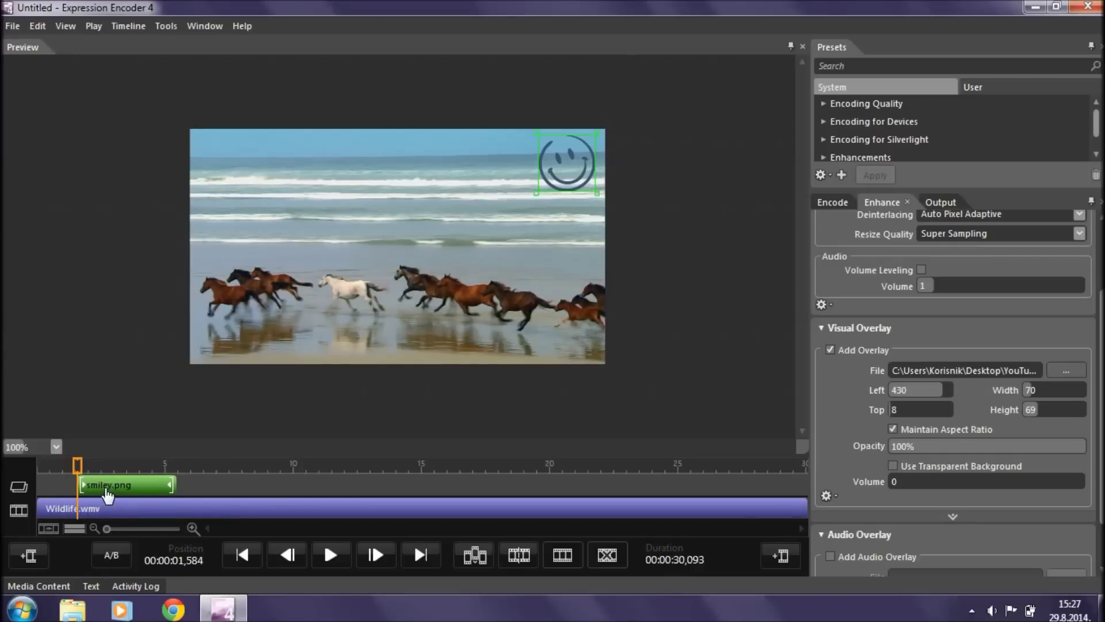
pyautogui.moveTo(78, 464); pyautogui.dragTo(27, 462)
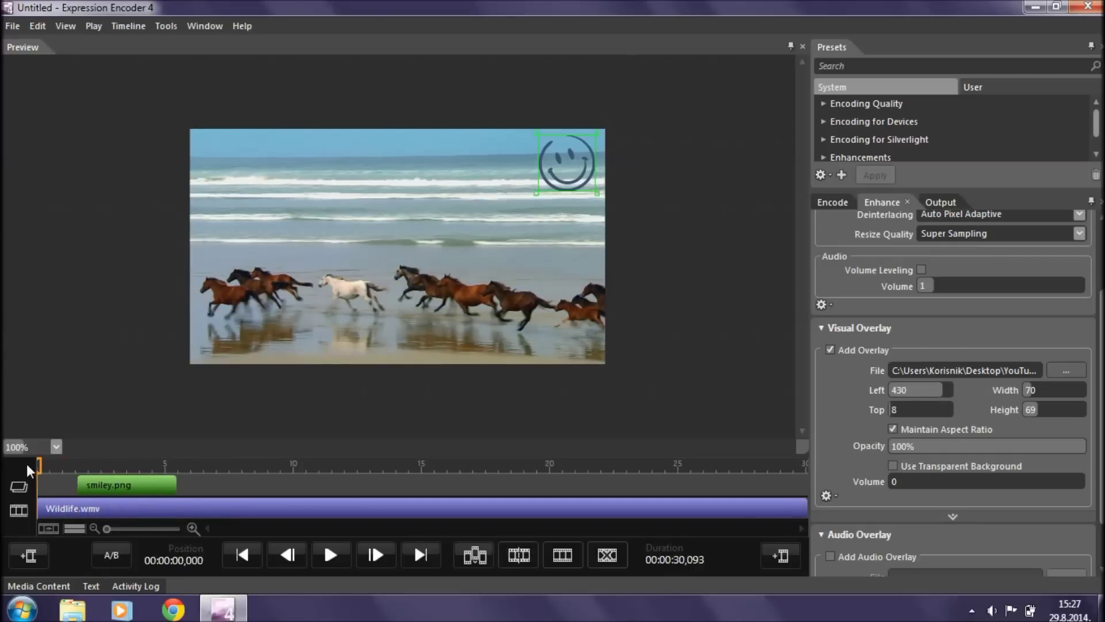
pyautogui.click(325, 559)
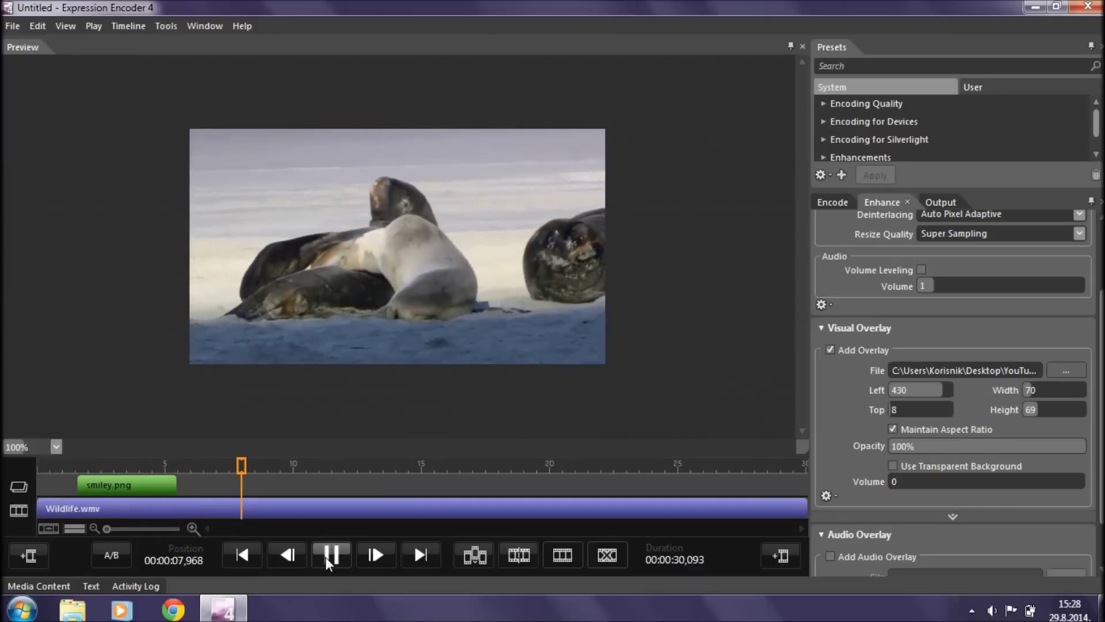
pyautogui.click(340, 556)
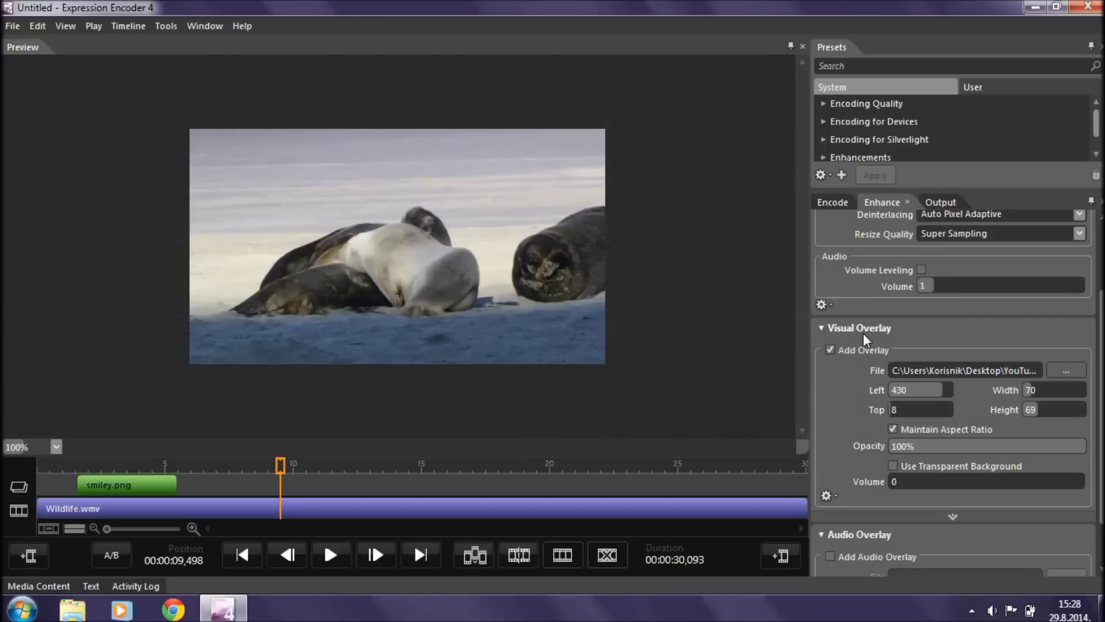
# - Set the smiley overlay's Fade In and Fade Out to 00:00:01,000
pyautogui.scroll(-2, 1102, 351)
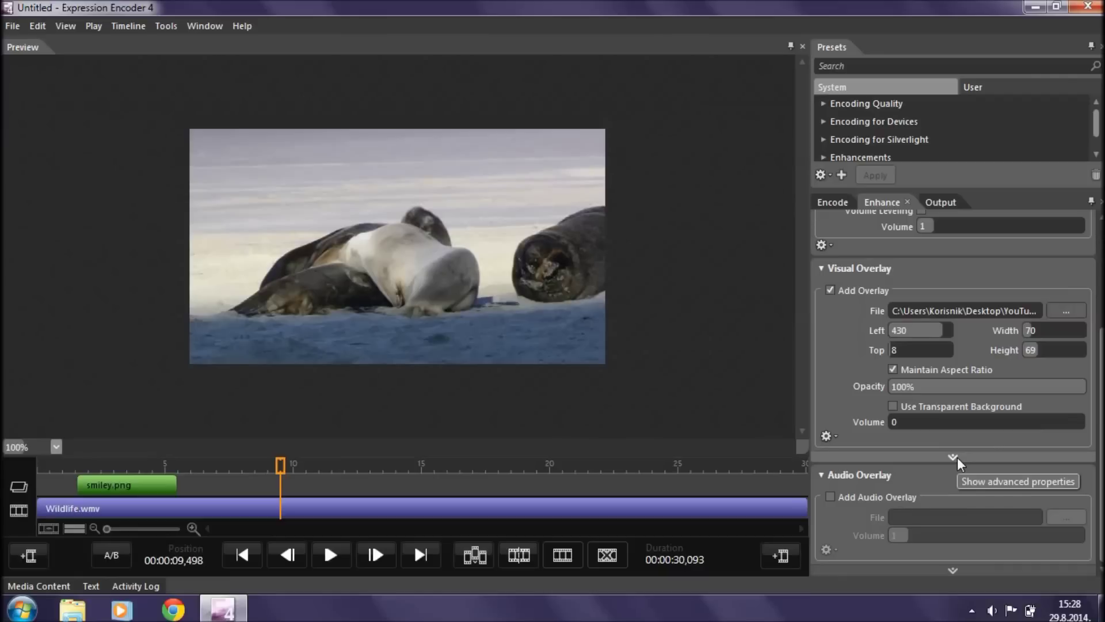
pyautogui.click(953, 457)
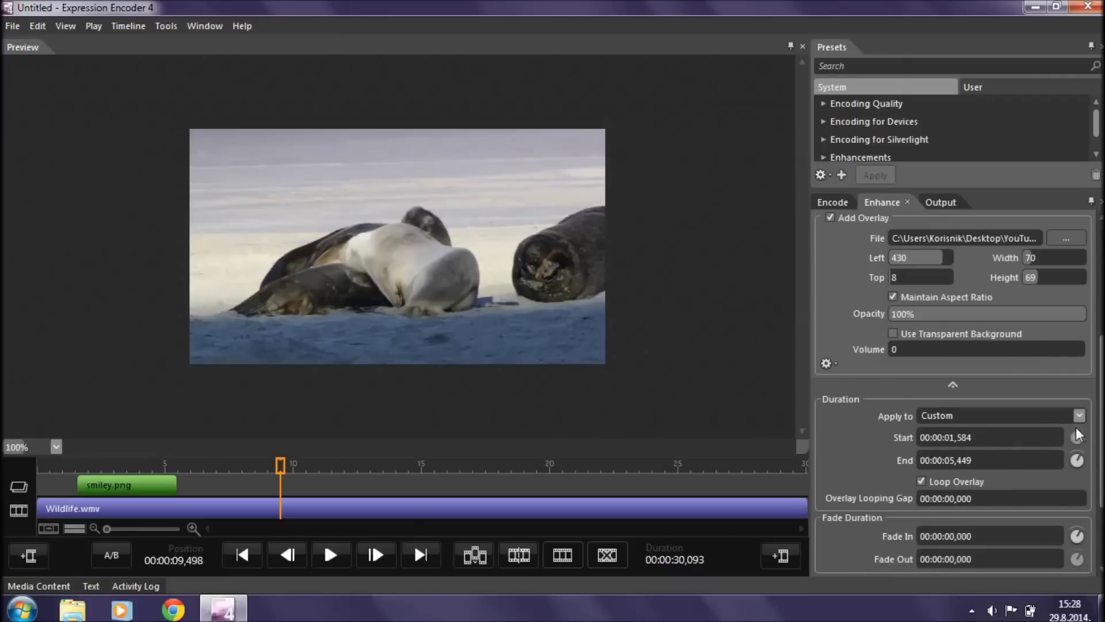
pyautogui.scroll(-3, 1077, 436)
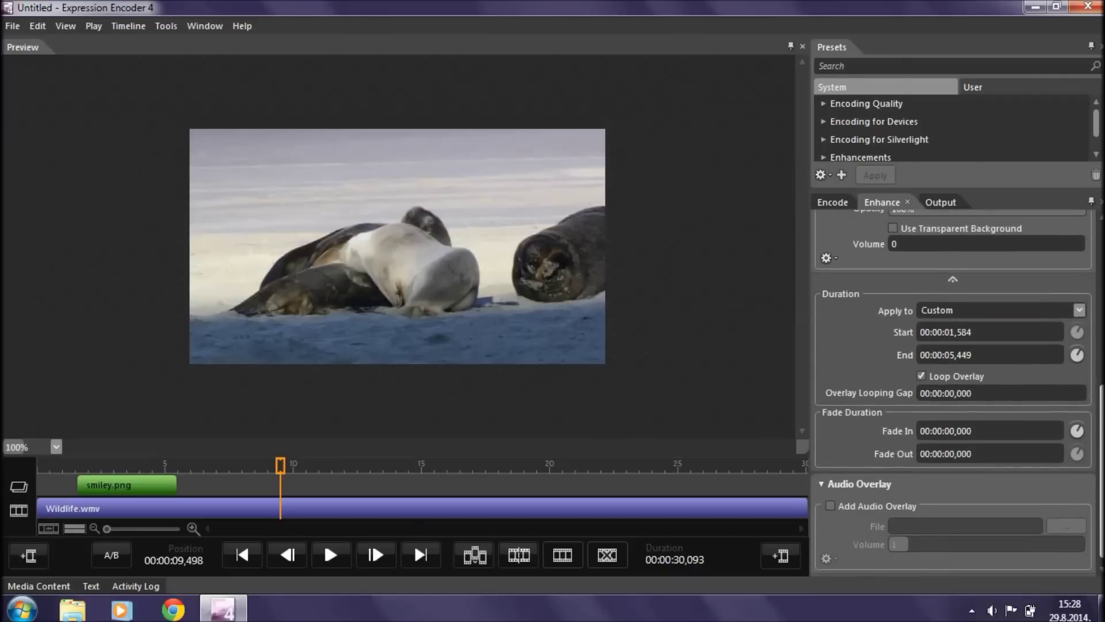
pyautogui.scroll(-1, 828, 402)
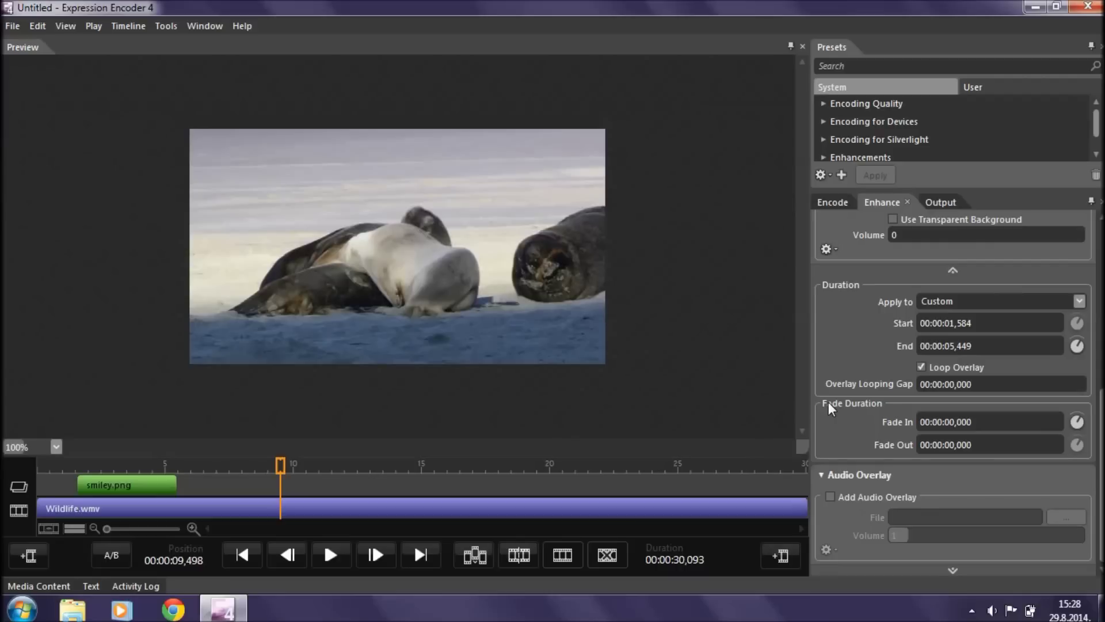
pyautogui.click(938, 419)
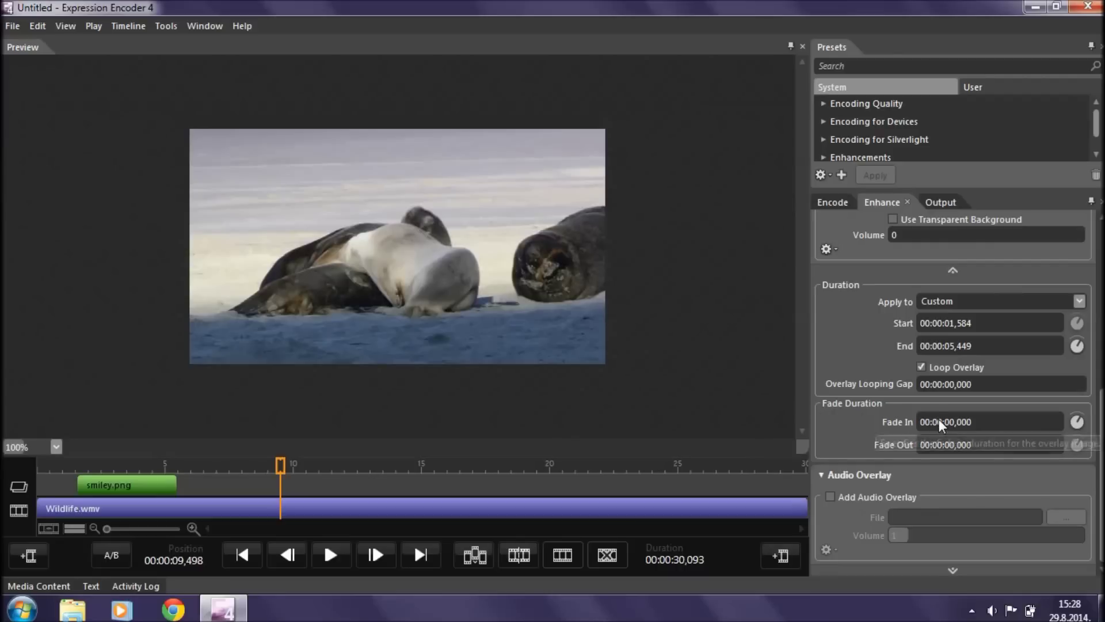
pyautogui.press('BackSpace')
pyautogui.write('1')
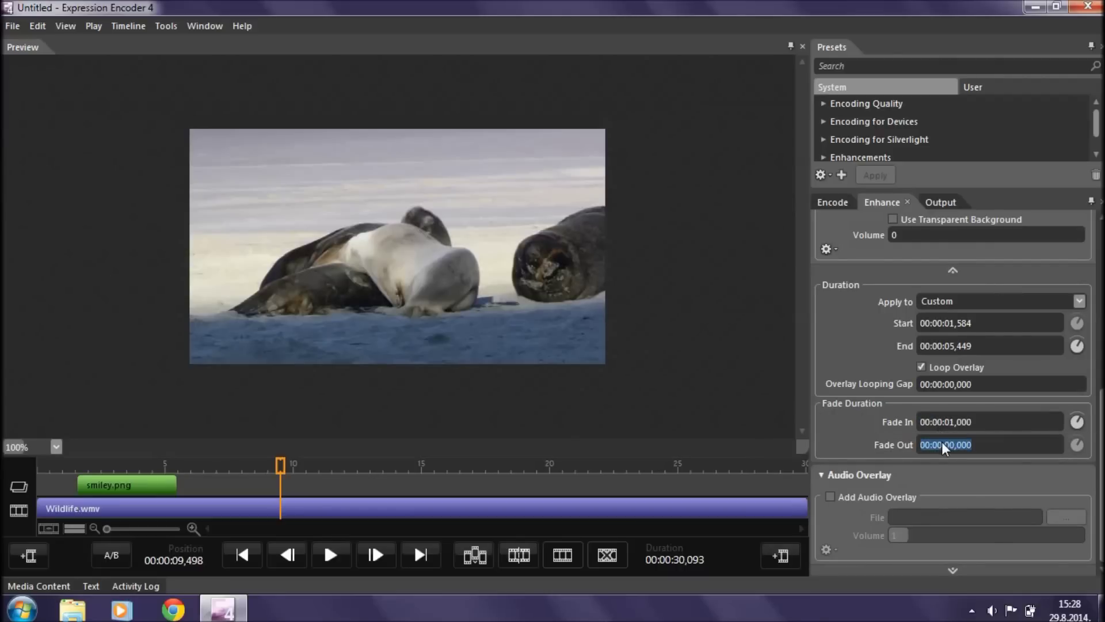
pyautogui.write('1')
pyautogui.press('Return')
# - Rewind to the start and play the video to check the overlay fades
pyautogui.moveTo(285, 470); pyautogui.dragTo(38, 468)
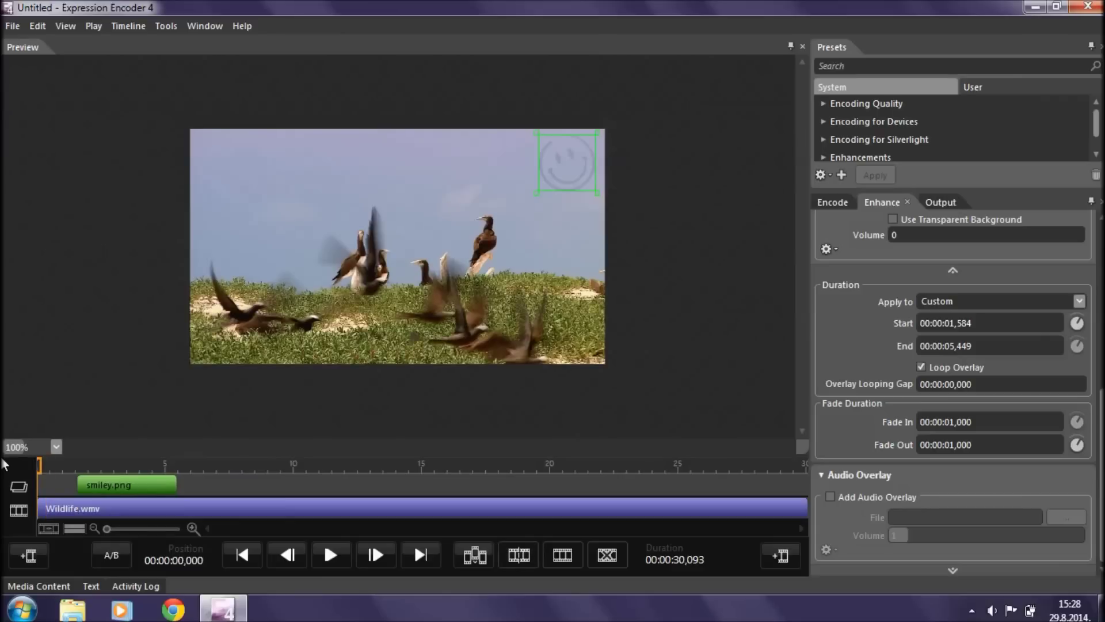
pyautogui.click(330, 554)
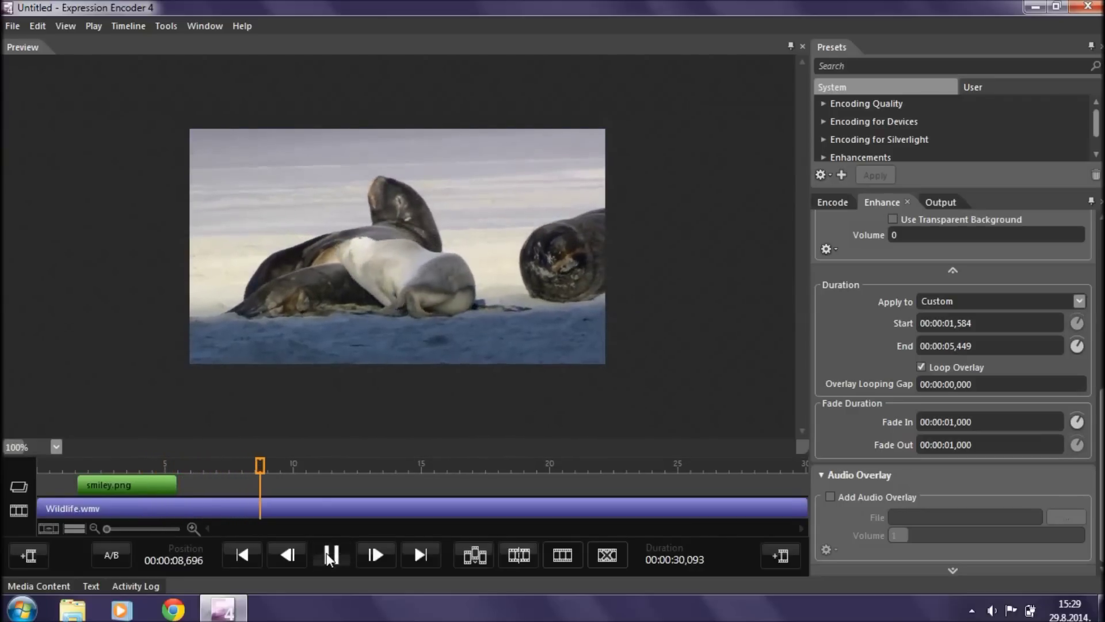
pyautogui.click(329, 555)
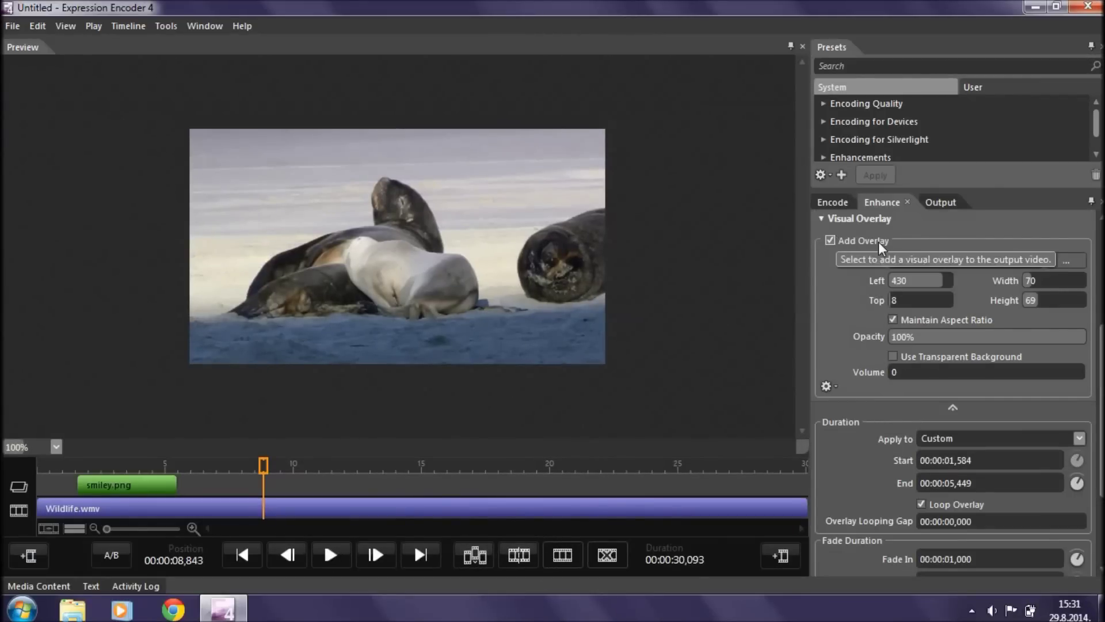
# - Swap the overlay file to Sample Videos' Wildlife.wmv and move it to Left 318, Top 14
pyautogui.click(1060, 259)
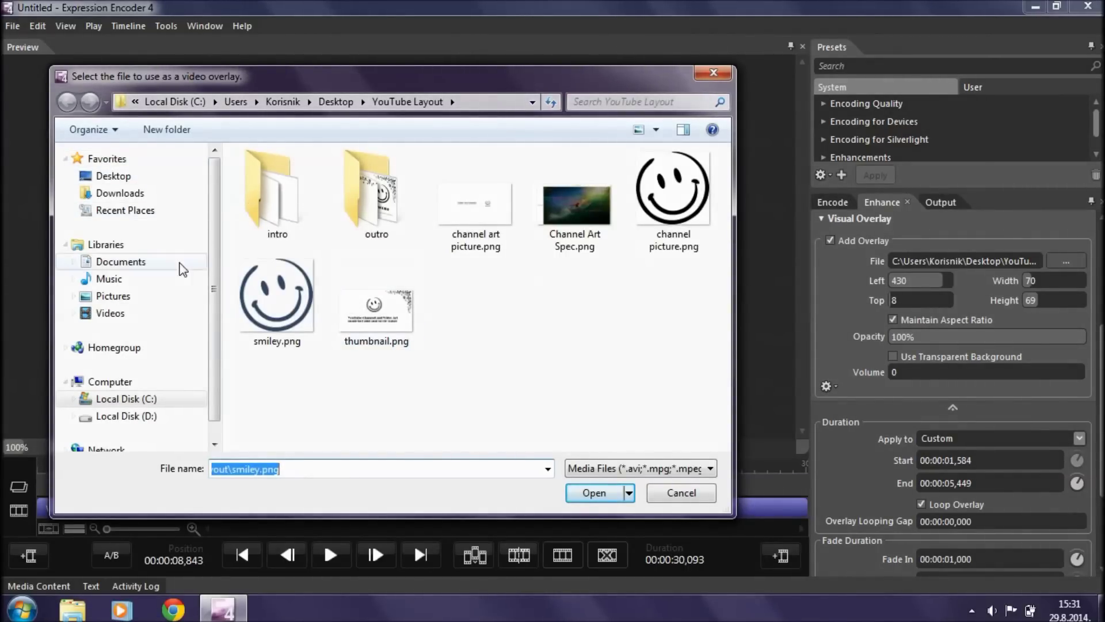
pyautogui.click(125, 318)
pyautogui.doubleClick(296, 250)
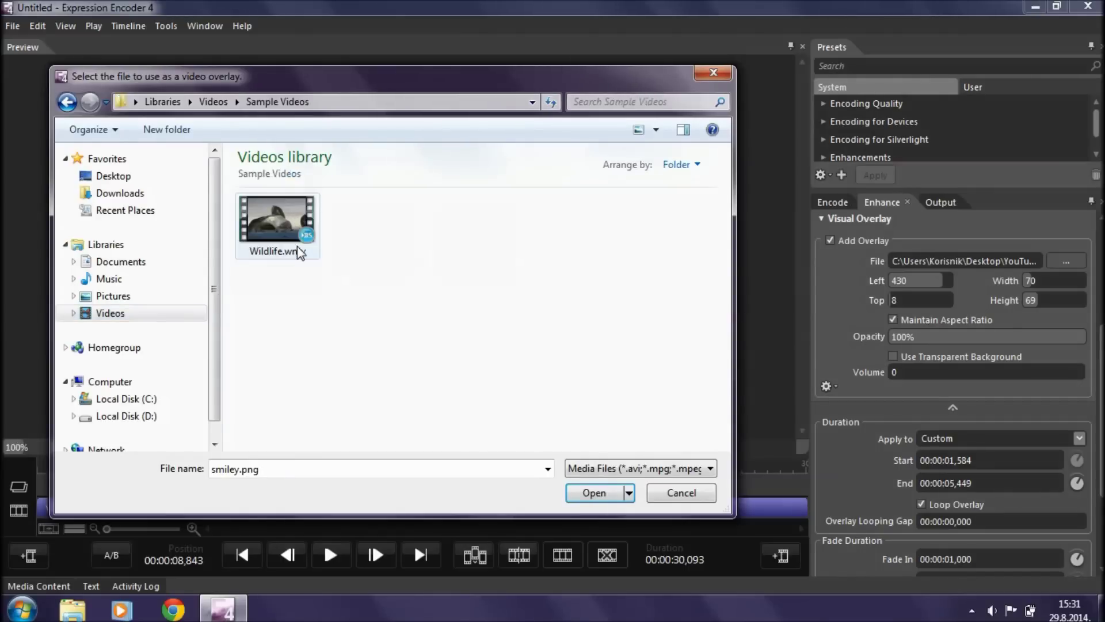
pyautogui.click(285, 219)
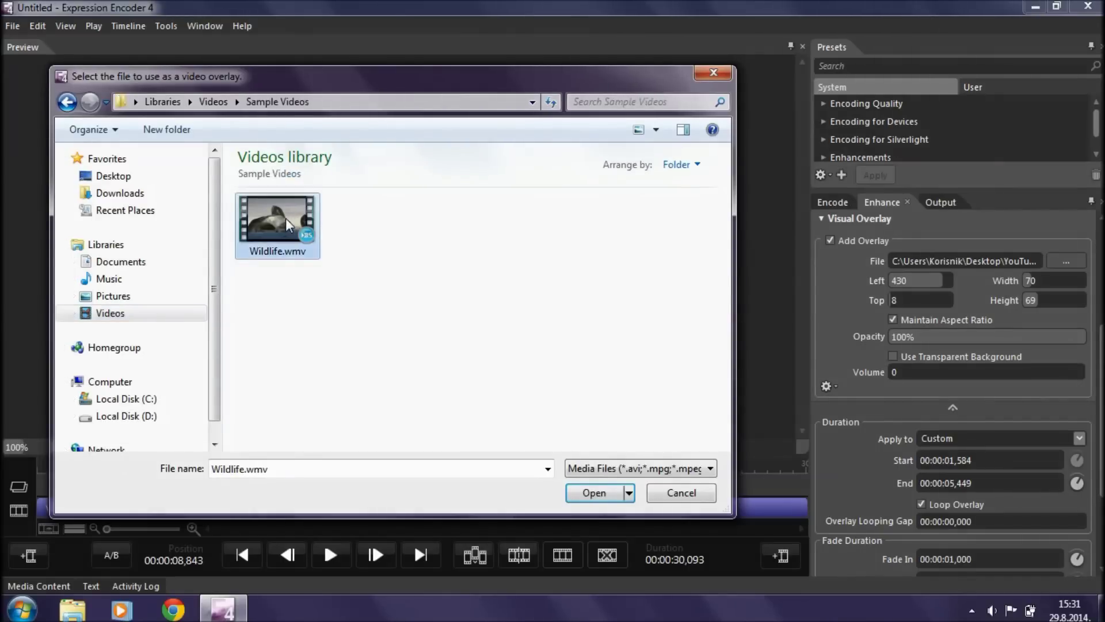
pyautogui.click(596, 490)
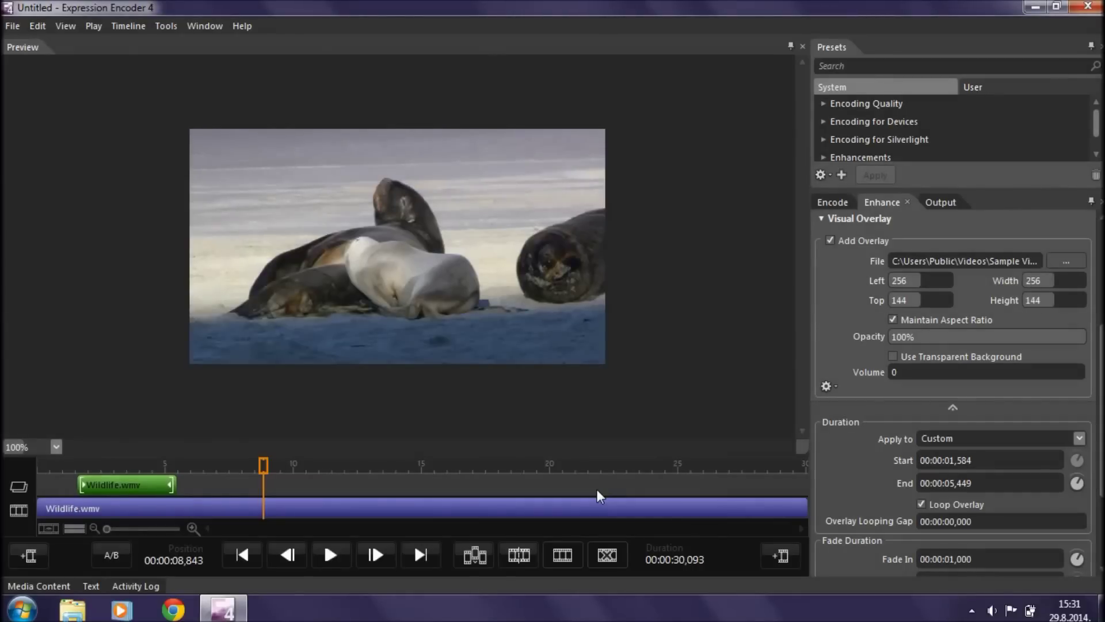
pyautogui.click(135, 487)
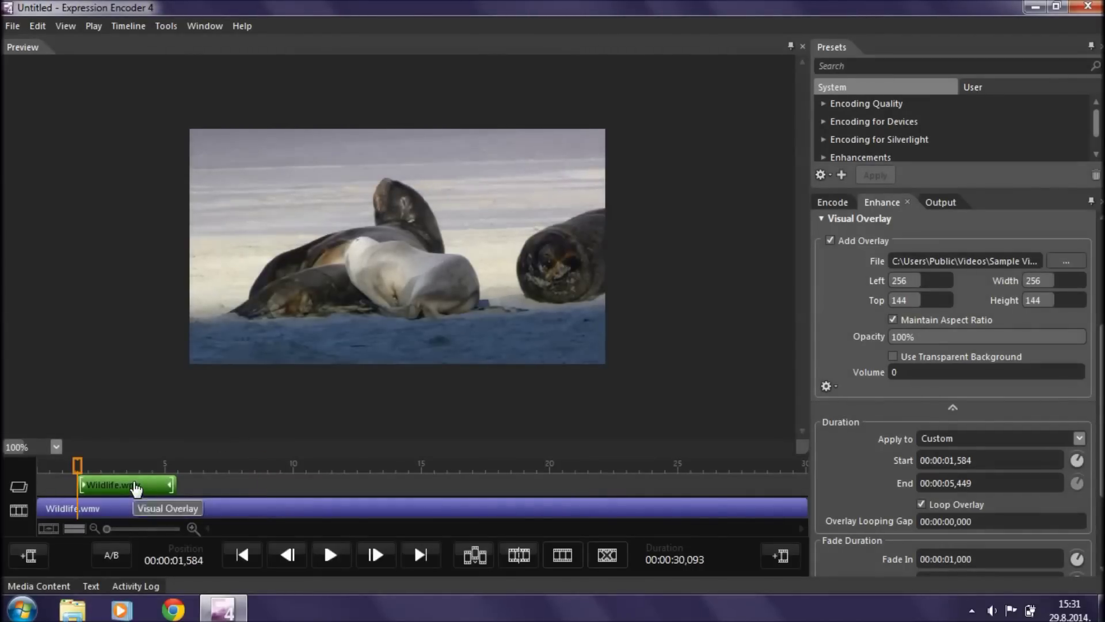
pyautogui.moveTo(460, 306); pyautogui.dragTo(464, 201)
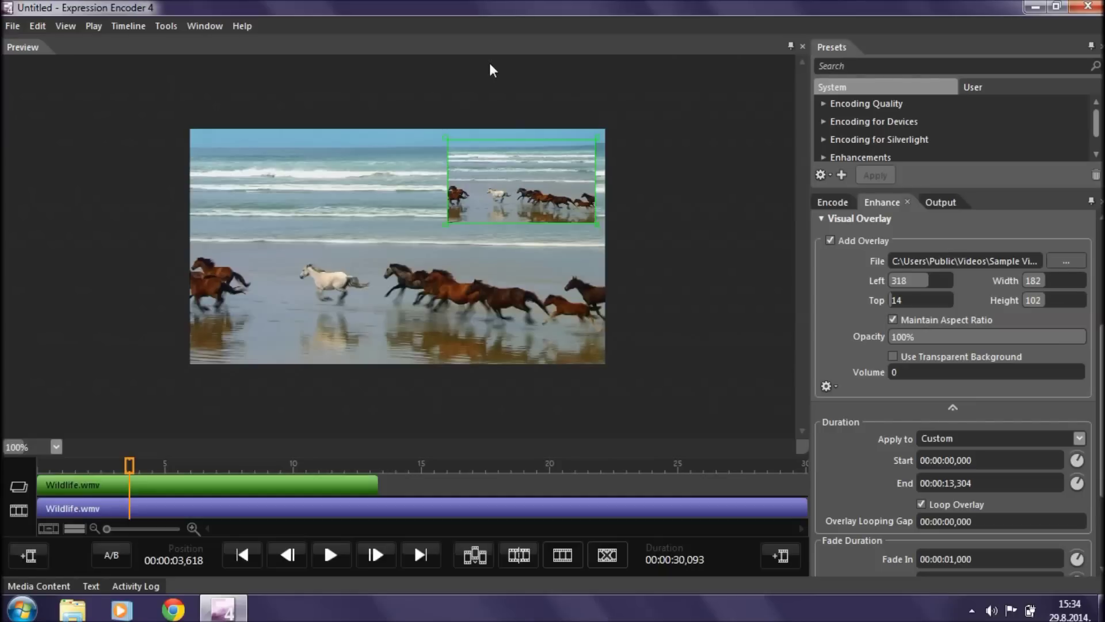
# - Apply the Encoding Quality > Best Quality preset, then encode Wildlife.wmv from Media Content
pyautogui.click(205, 23)
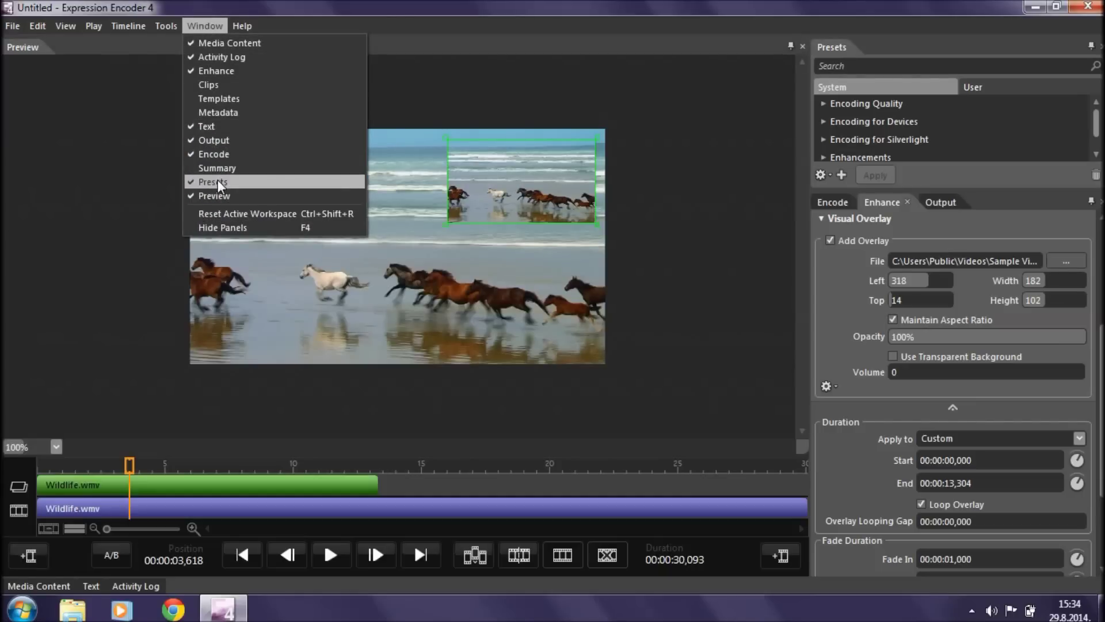
pyautogui.click(209, 26)
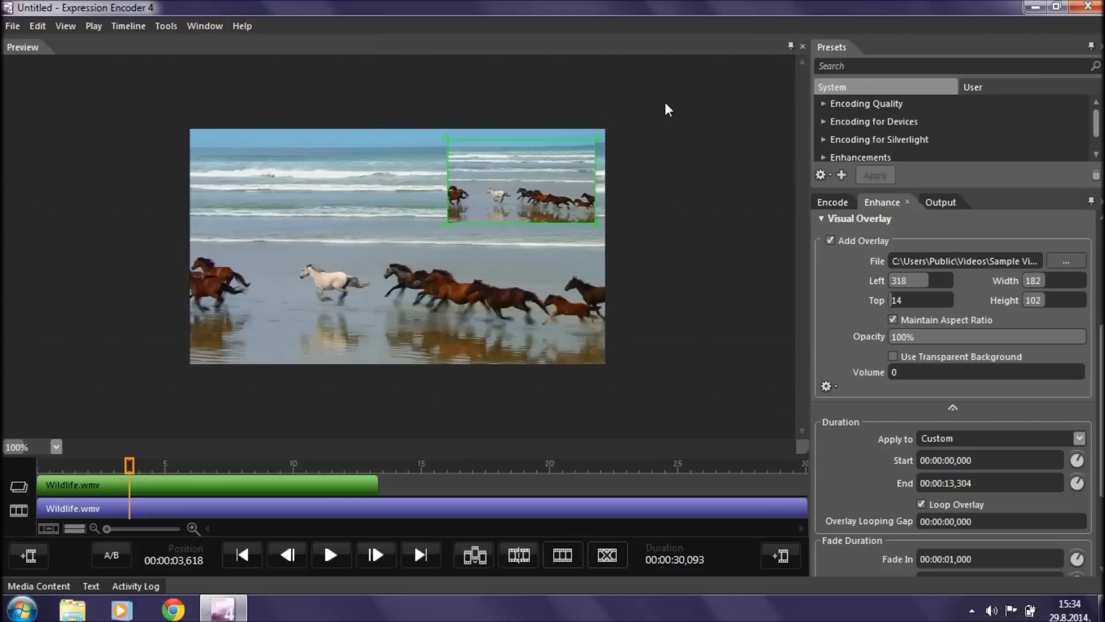
pyautogui.click(822, 103)
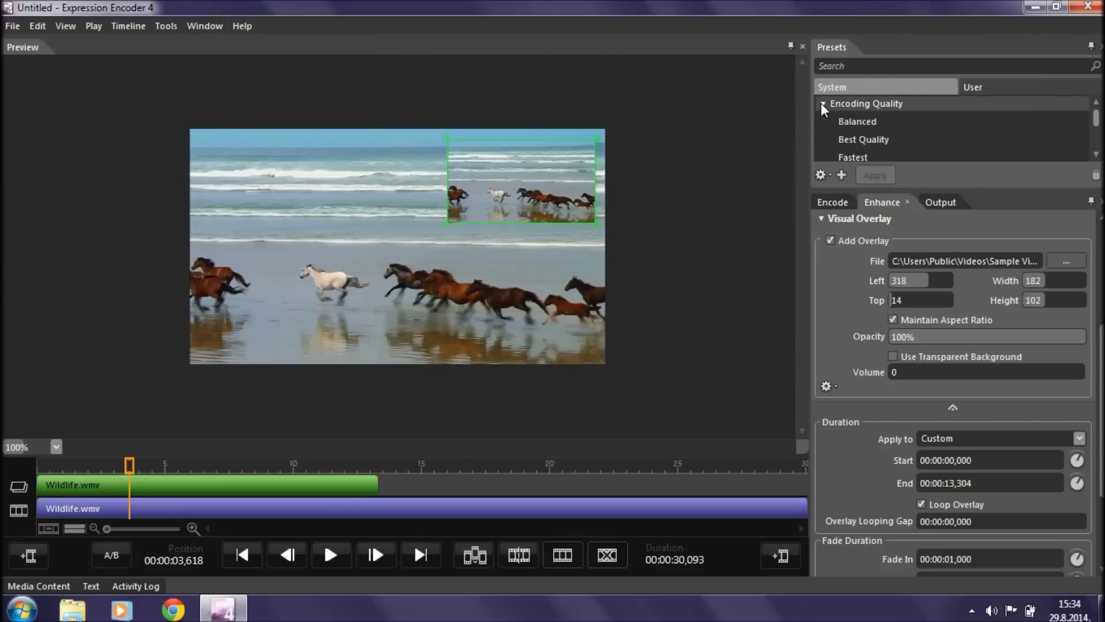
pyautogui.click(847, 144)
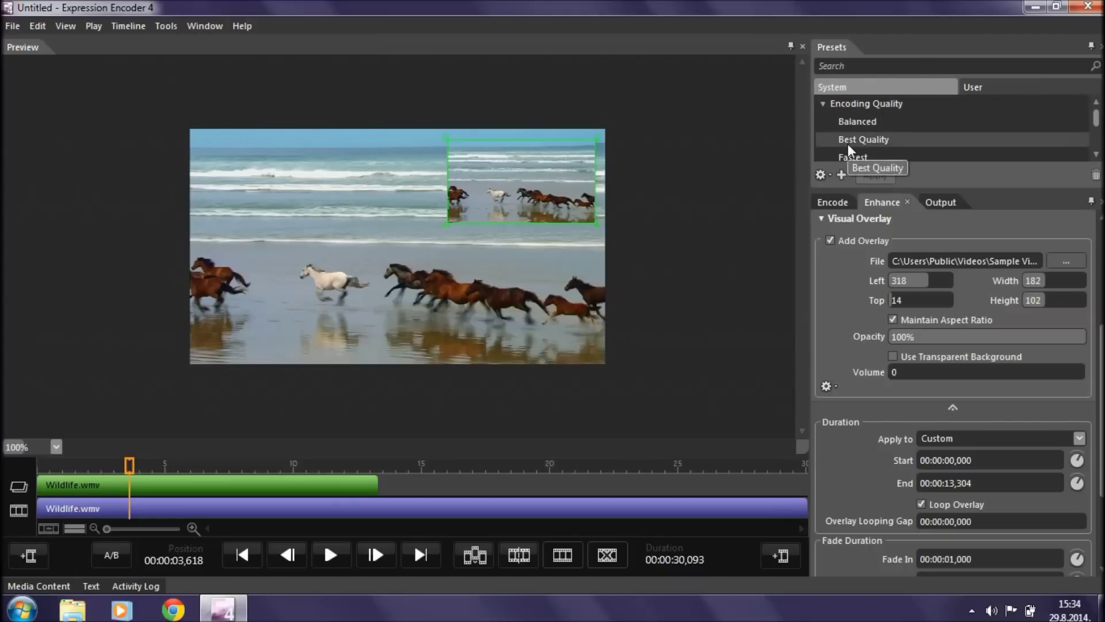
pyautogui.click(873, 172)
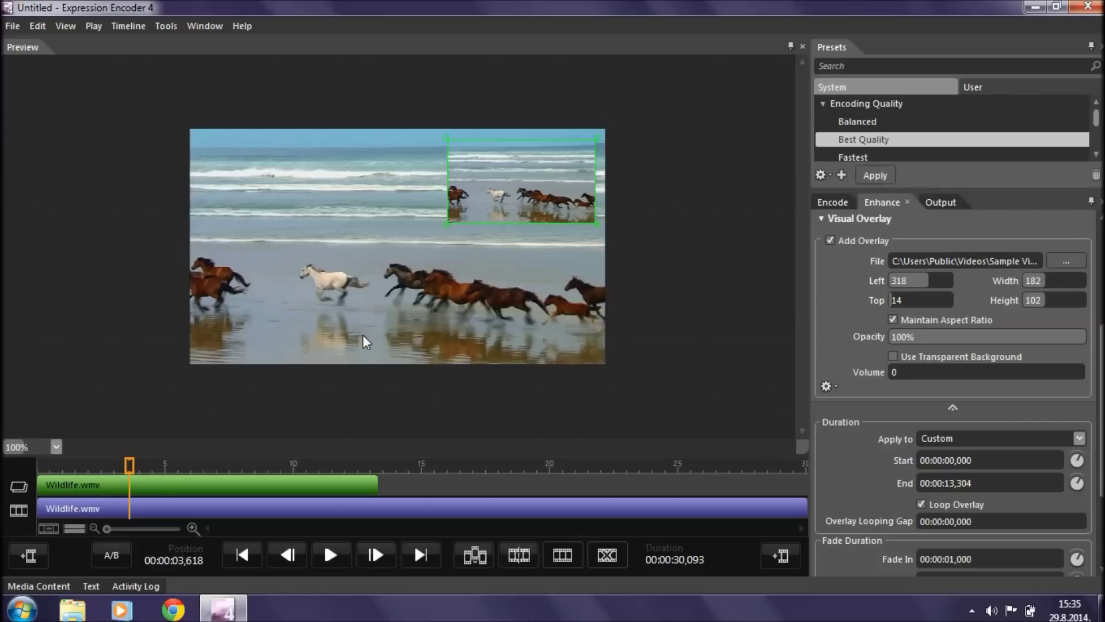
pyautogui.click(52, 582)
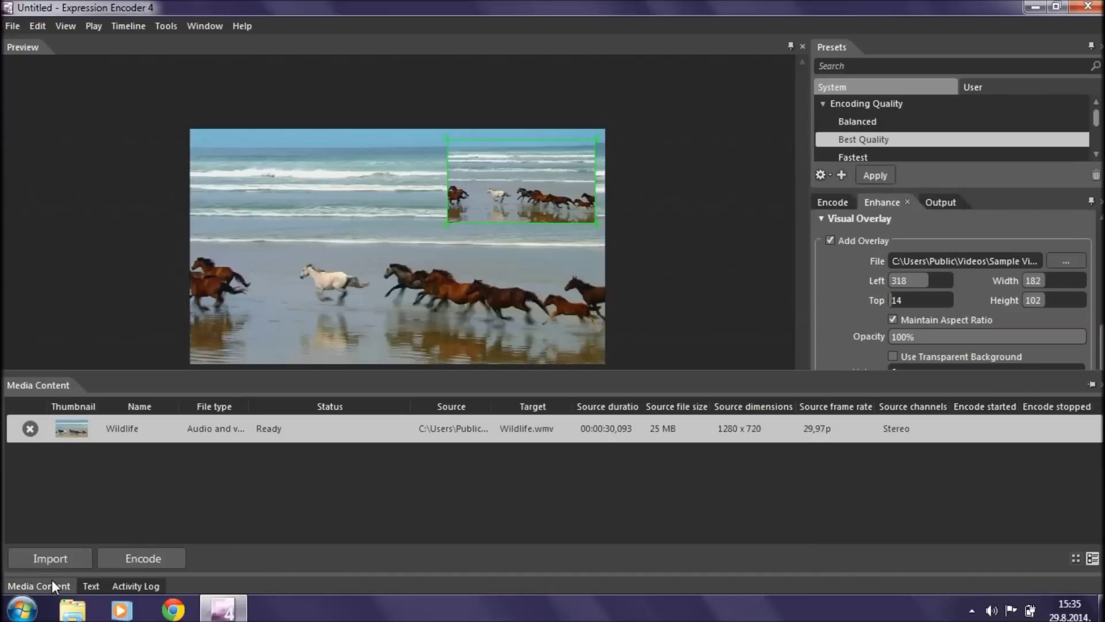
pyautogui.click(135, 561)
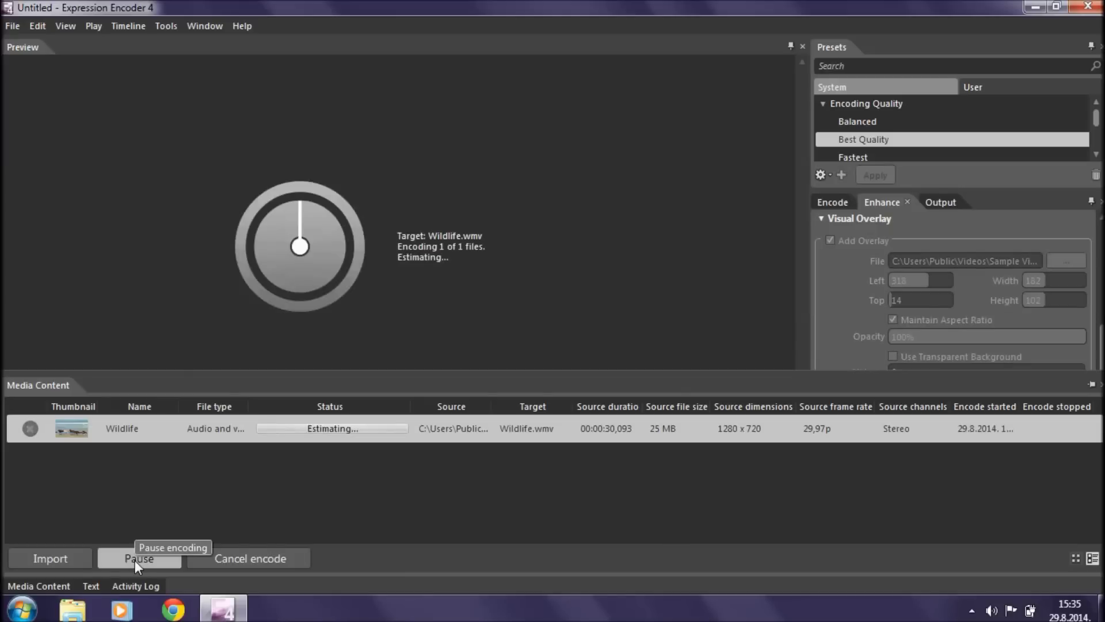